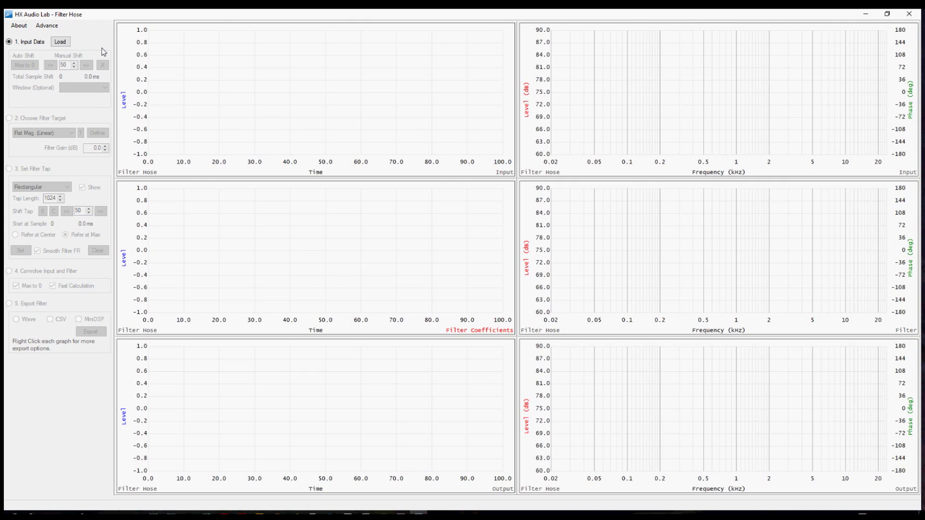
Step: Load the measurement file Speaker 1.etx as the input data
click(65, 43)
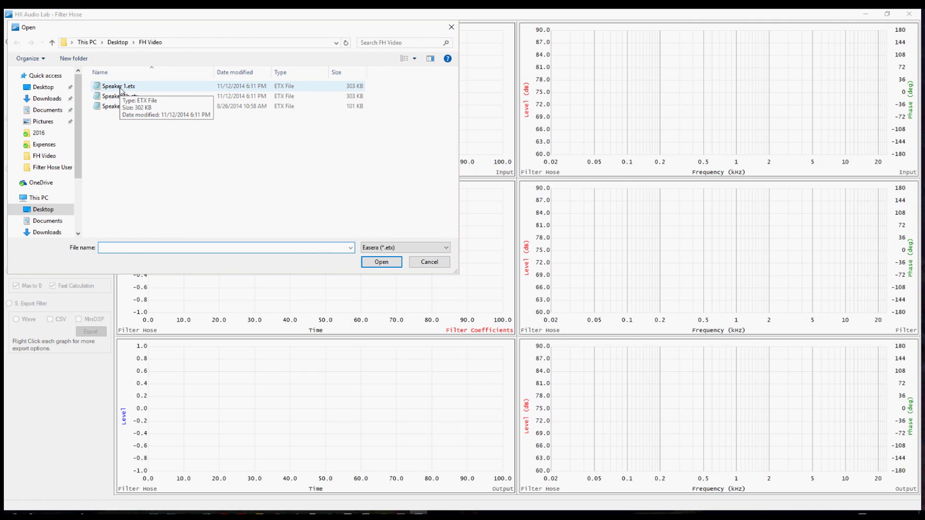
click(121, 86)
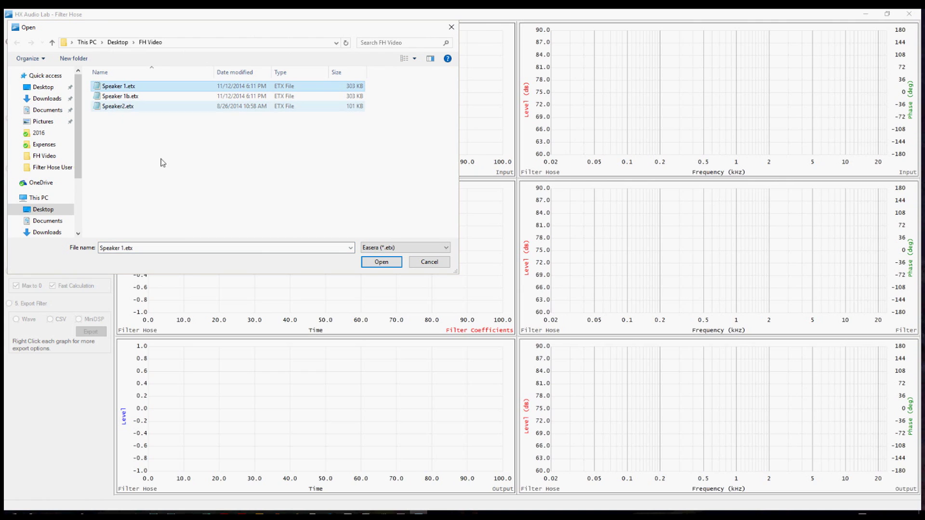
click(375, 263)
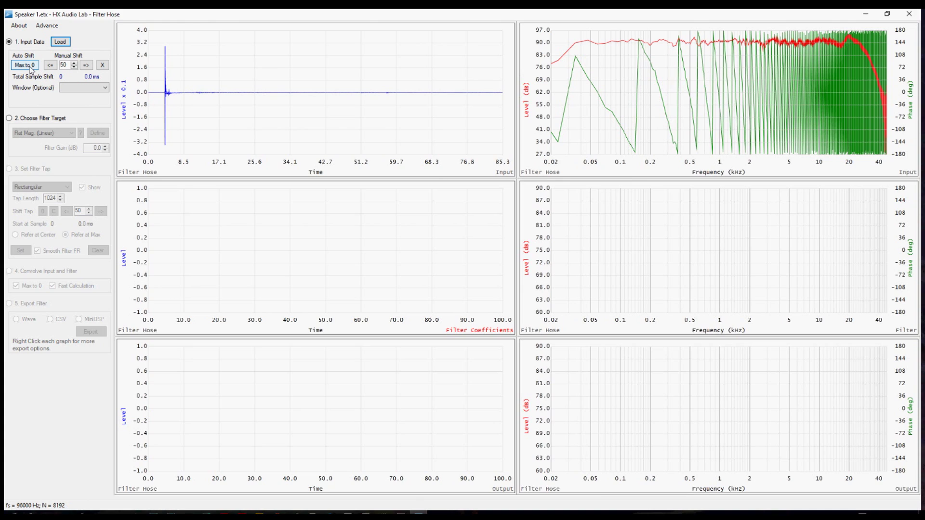
Step: Auto-shift the input impulse response so that its maximum sits at time zero
click(25, 65)
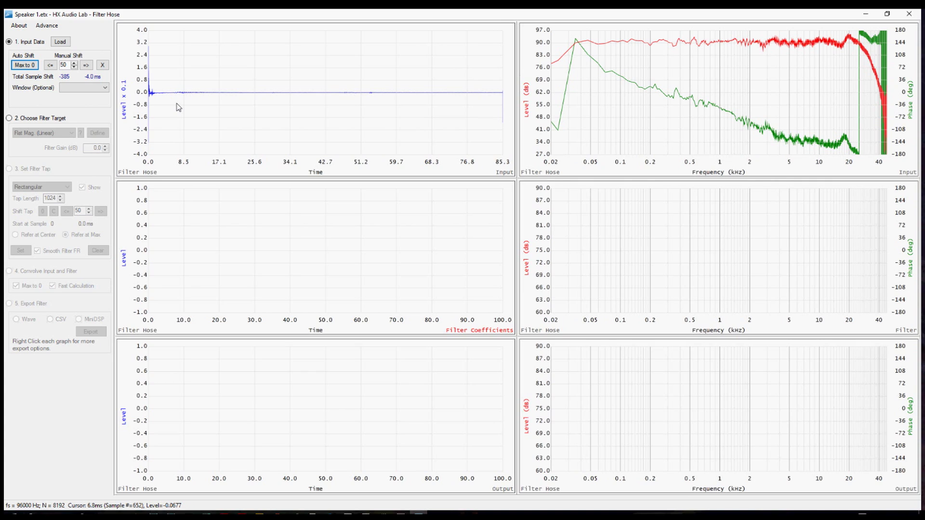
drag(176, 99, 148, 96)
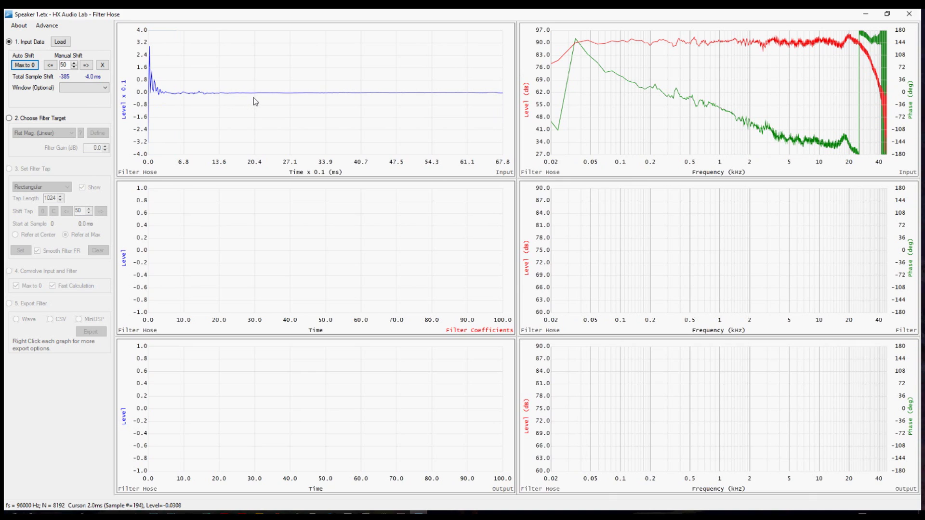
drag(255, 101, 124, 98)
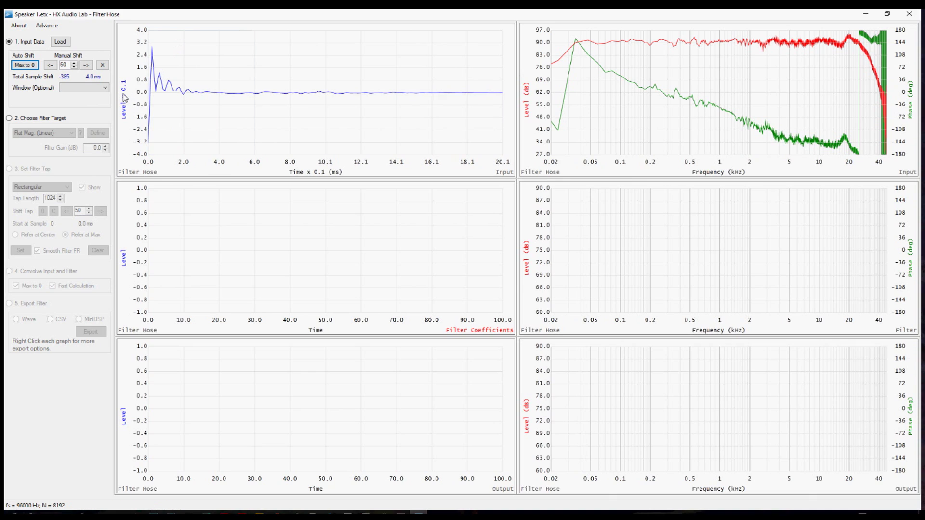
Step: Set the manual shift increment to 1 sample and delay the impulse response to a total sample shift of -378
click(63, 65)
double_click(63, 66)
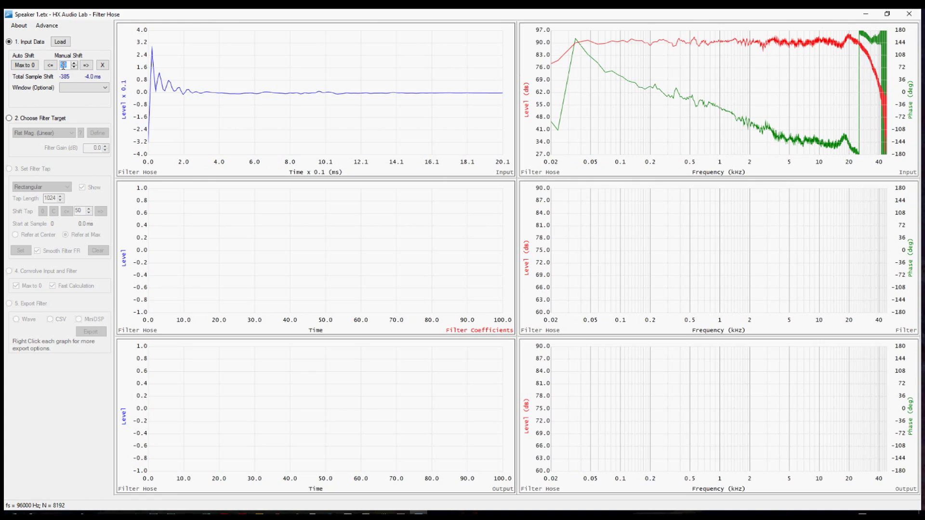
text(1)
click(87, 66)
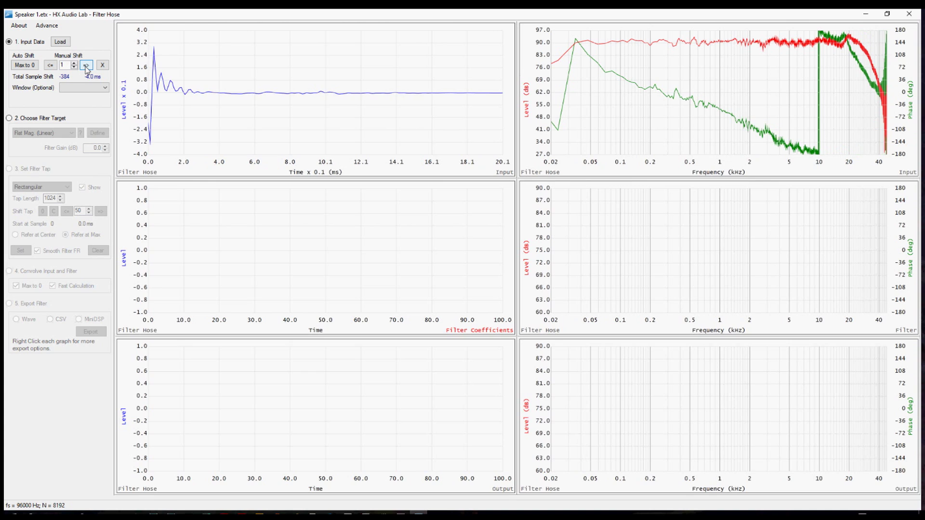
click(86, 66)
click(87, 67)
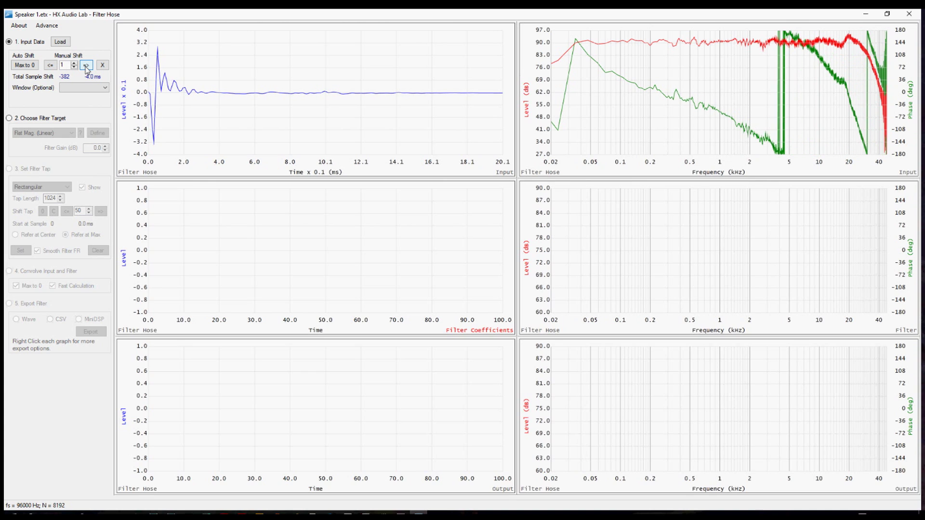
click(87, 66)
click(86, 67)
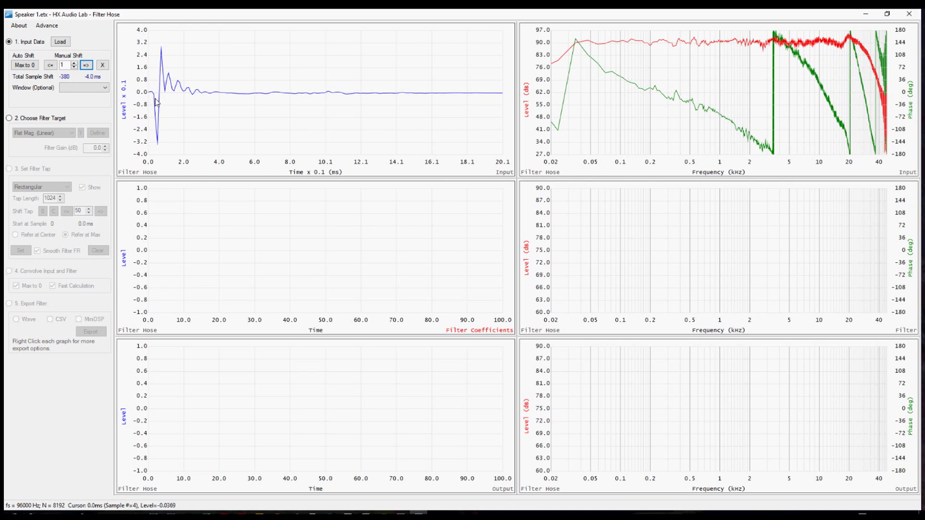
click(87, 67)
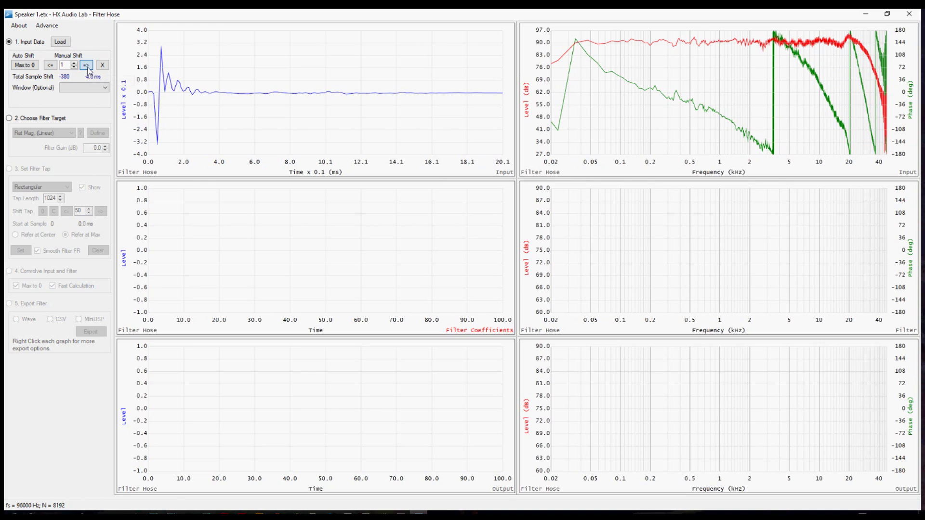
click(87, 67)
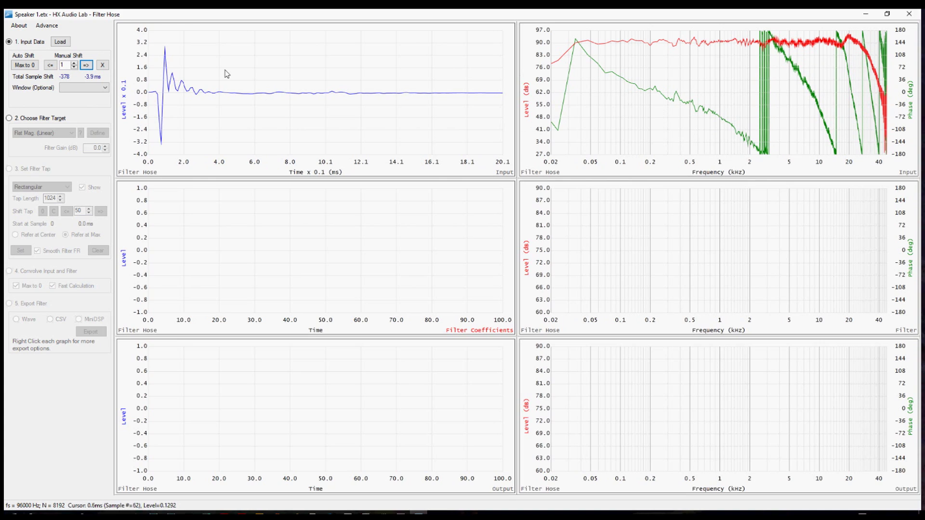
Step: Shift the impulse response two samples earlier and reset the total sample shift to 0
click(51, 66)
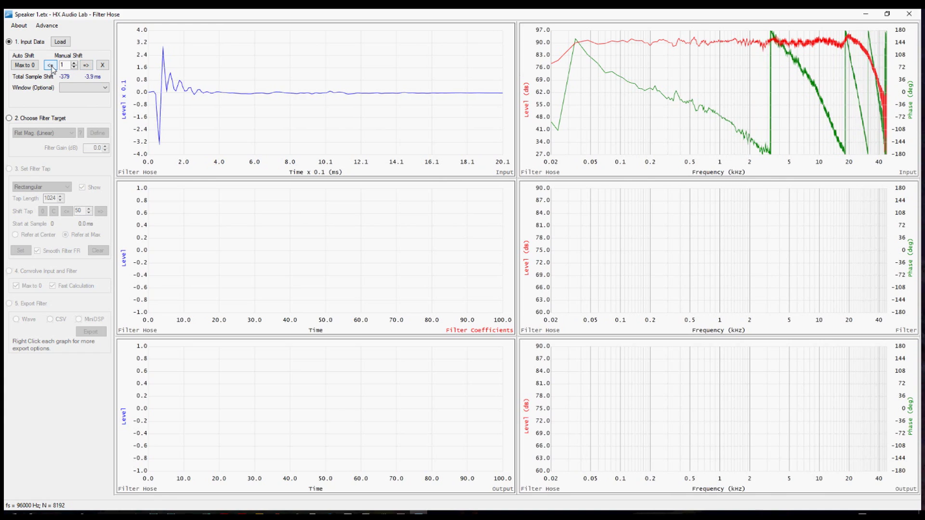
click(51, 66)
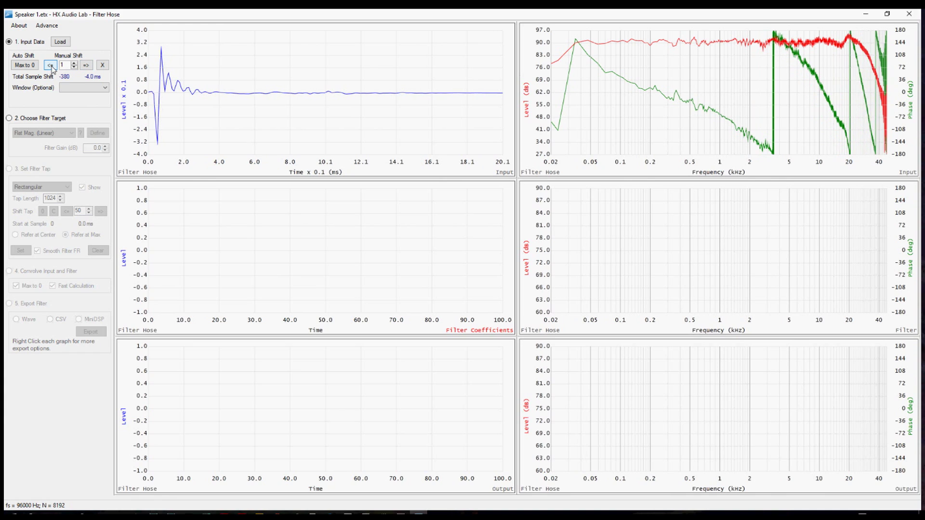
click(103, 66)
click(103, 66)
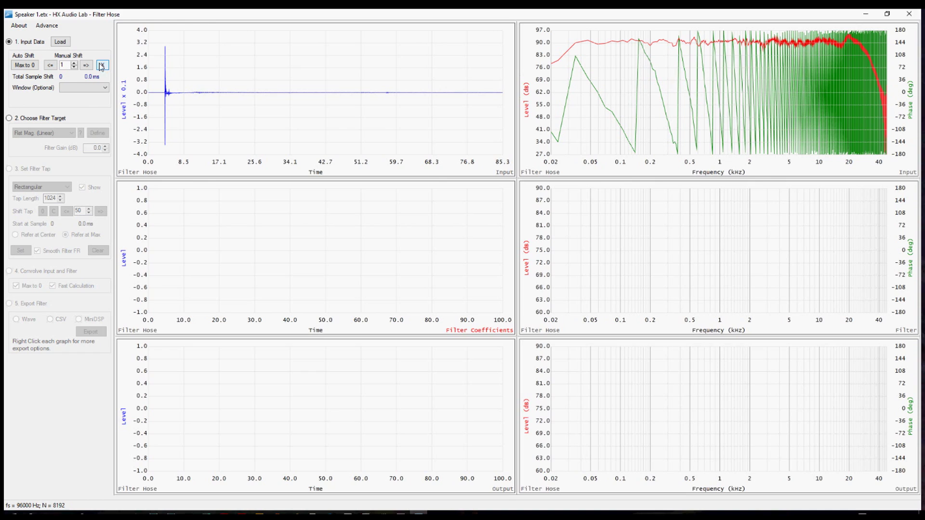
Step: Auto-shift the impulse response's maximum to time zero again, starting from the reset data
click(21, 66)
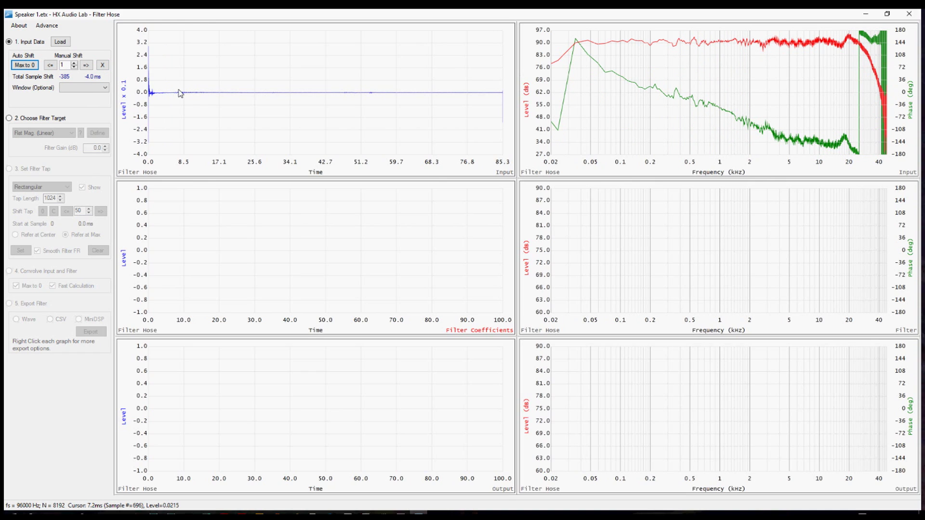
drag(180, 93, 141, 85)
scroll(193, 90, up, 3)
drag(298, 92, 149, 61)
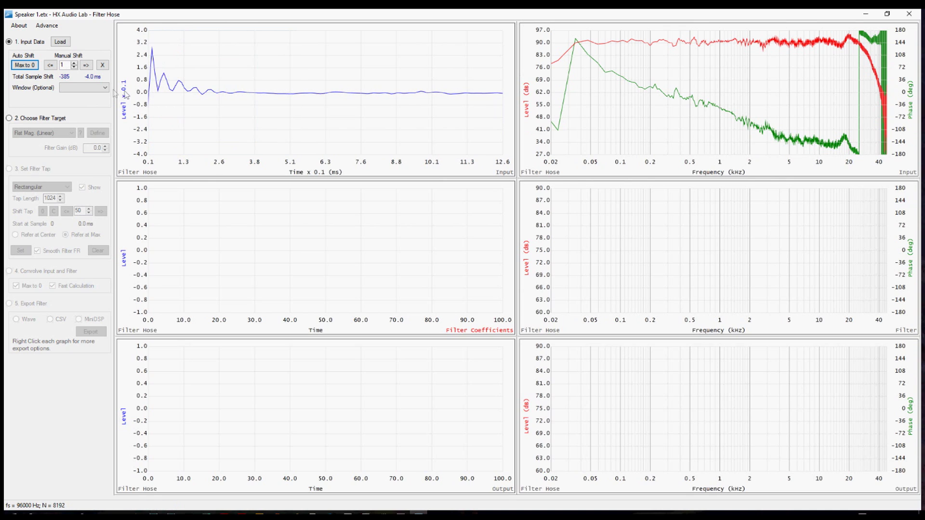
Step: Manually delay the impulse response one sample at a time to a total sample shift of -380
click(86, 65)
click(87, 65)
click(86, 65)
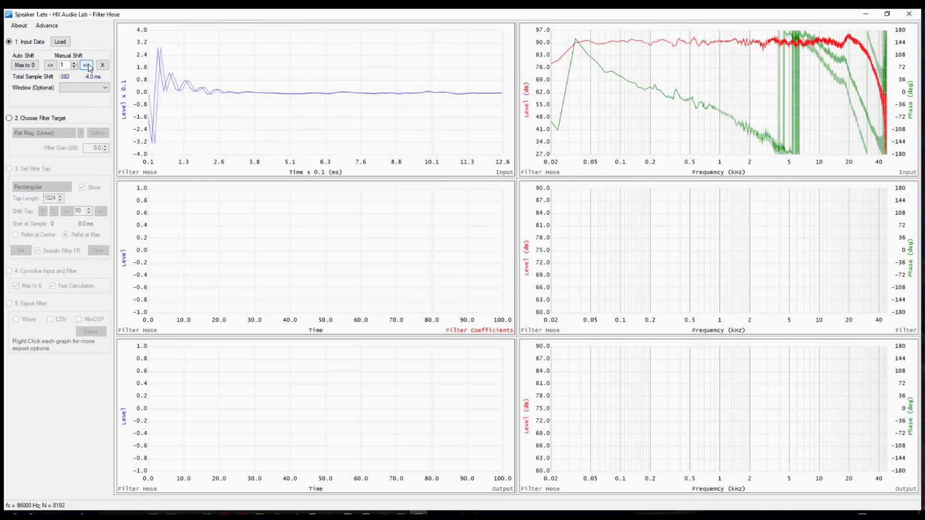
click(87, 65)
click(87, 65)
click(87, 65)
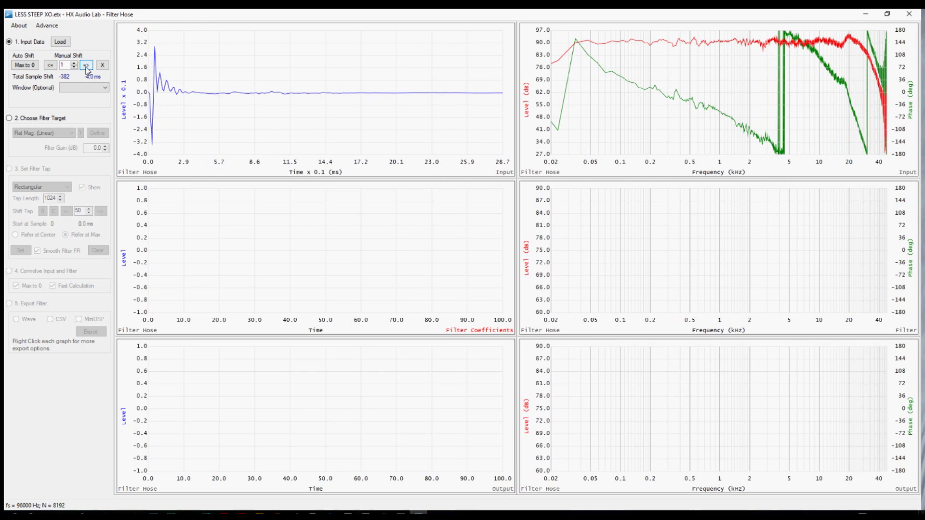
click(86, 66)
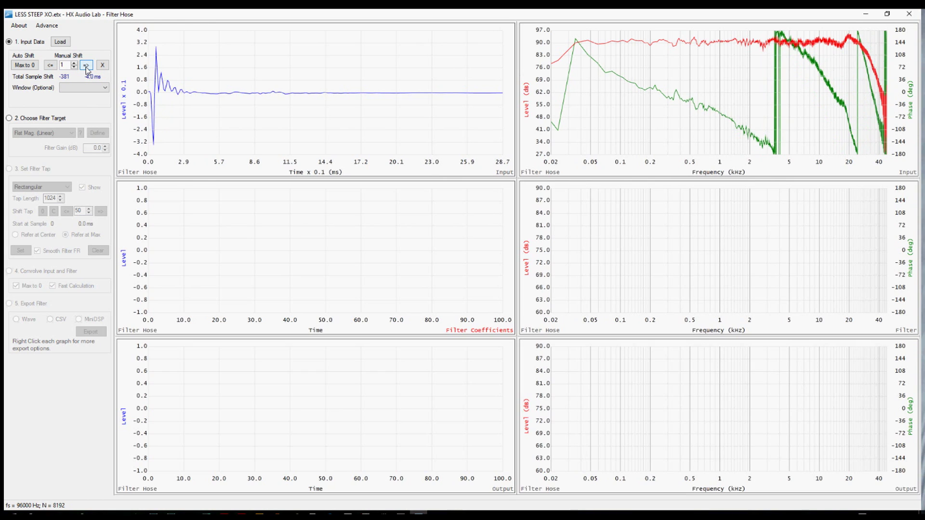
click(87, 66)
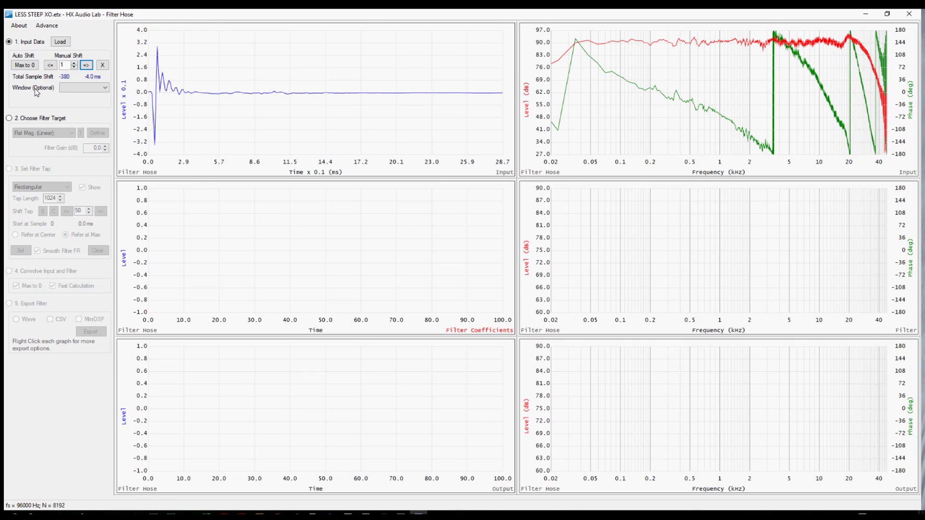
Step: Choose the Hanning 50% window for the input data and set its width to 2000 samples
click(82, 91)
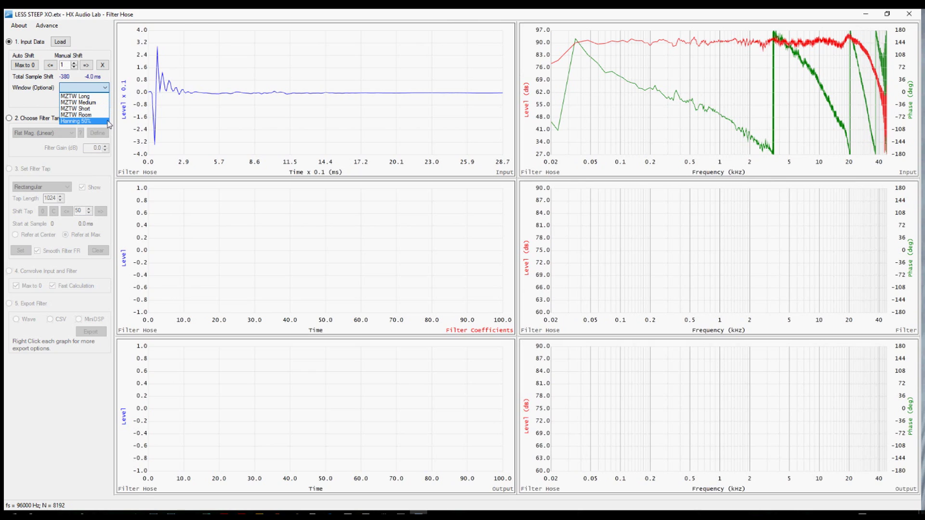
click(84, 121)
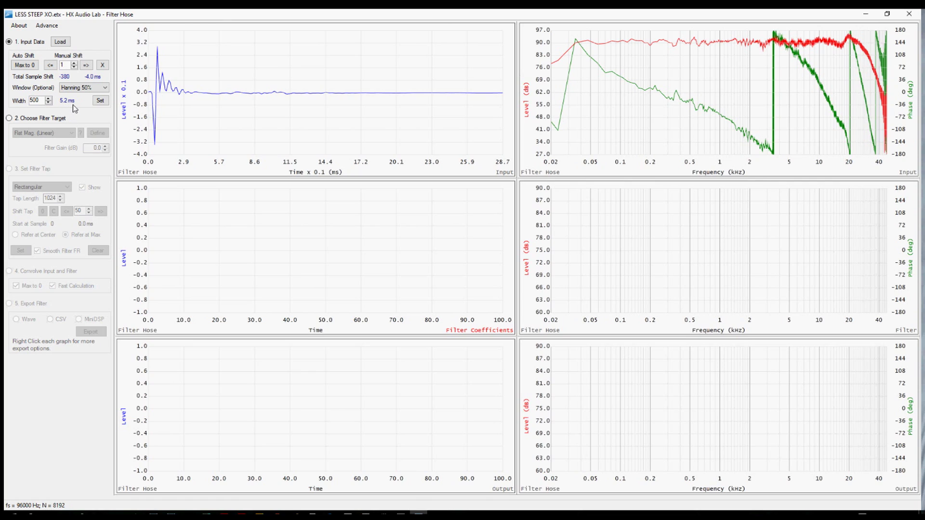
scroll(50, 101, up, 2)
double_click(39, 101)
text(2000)
Step: Preview the windowed response and decline it once, and on the second preview apply the window to the input data
click(101, 102)
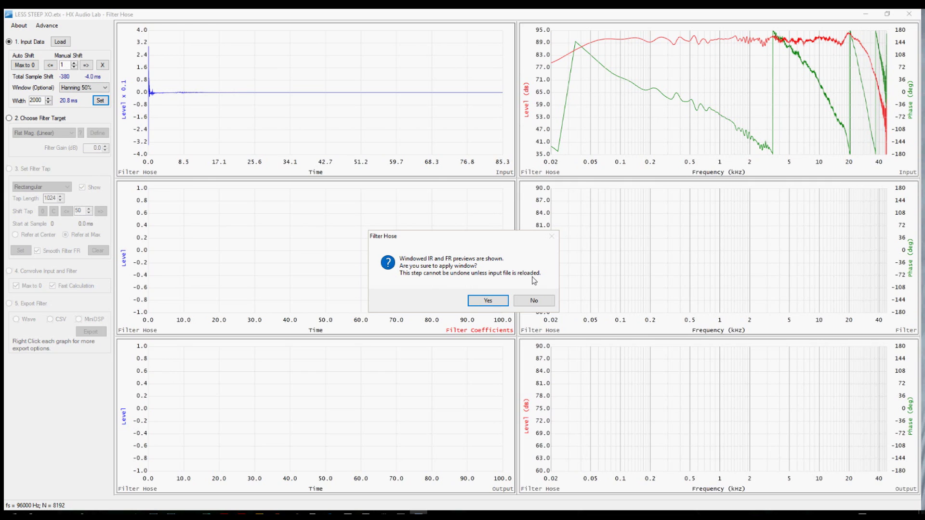
click(534, 301)
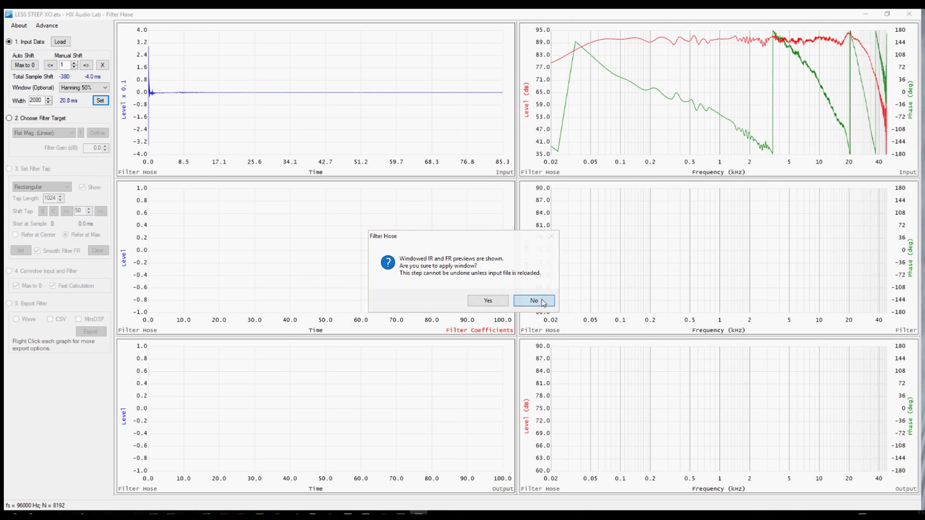
click(100, 101)
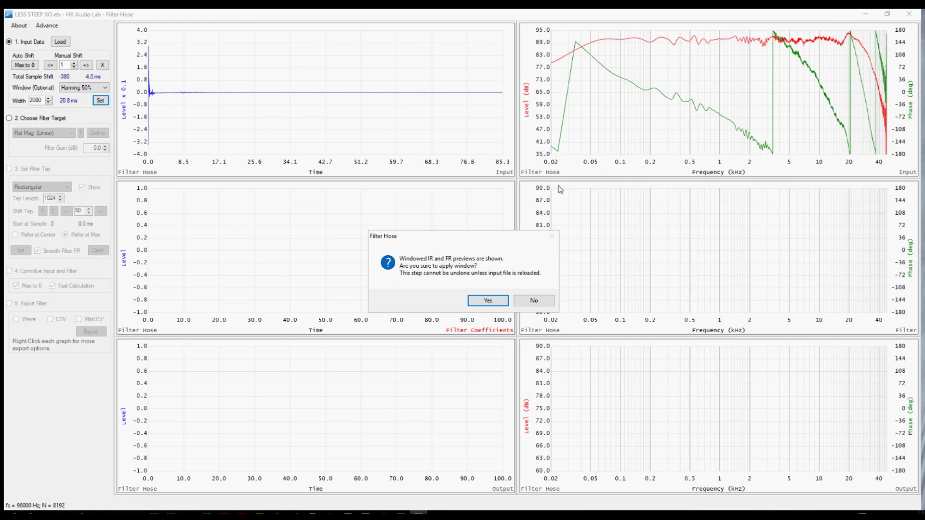
click(494, 302)
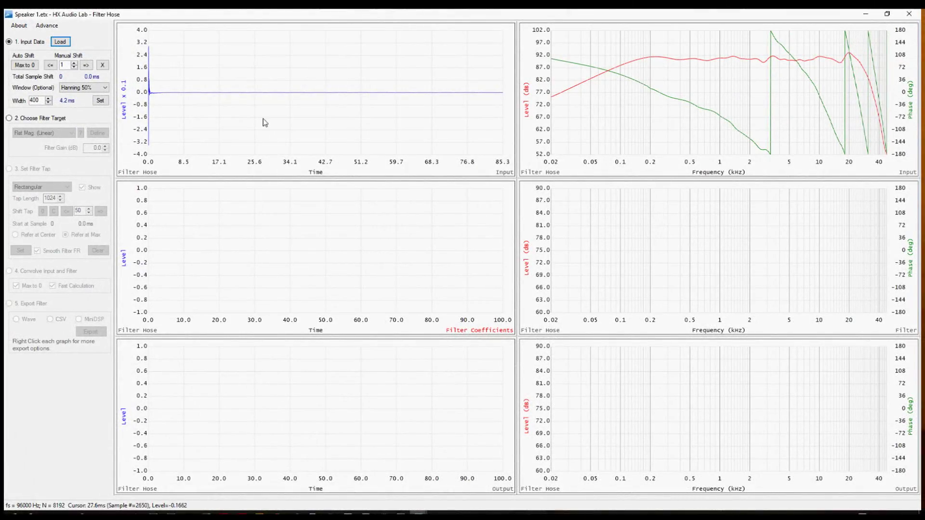
Step: Activate the filter target stage and view the explanation of the available target types
click(9, 119)
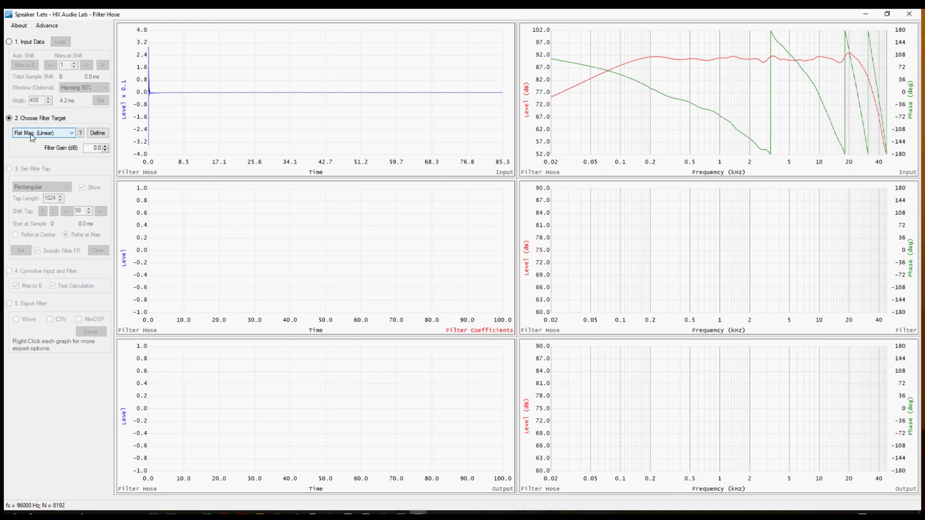
click(81, 137)
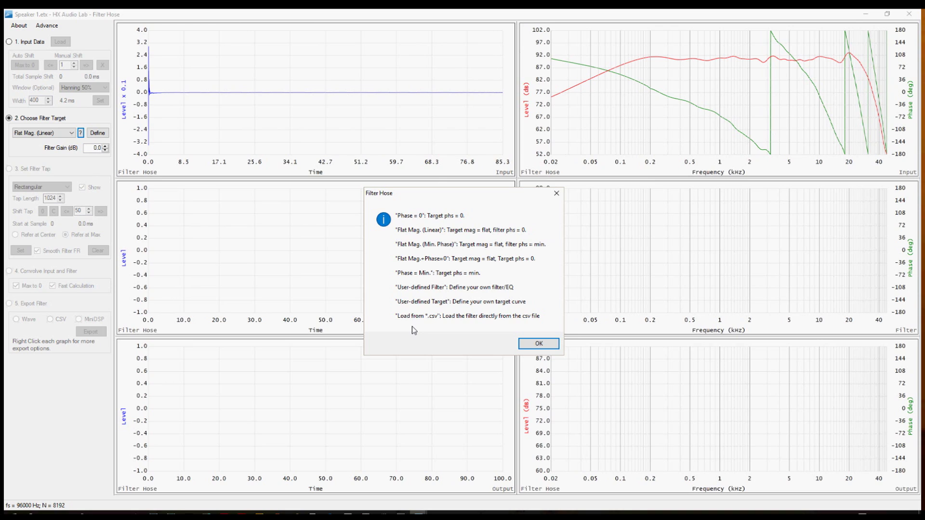
click(532, 345)
Step: Choose Flat Mag. (Linear) as the filter target and place its magnitude range settings clear of the side controls
click(67, 135)
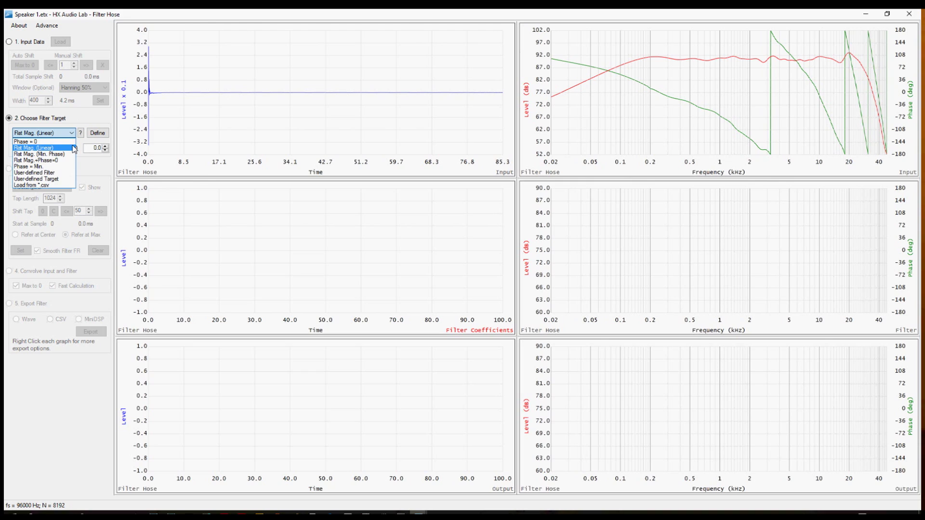
click(74, 147)
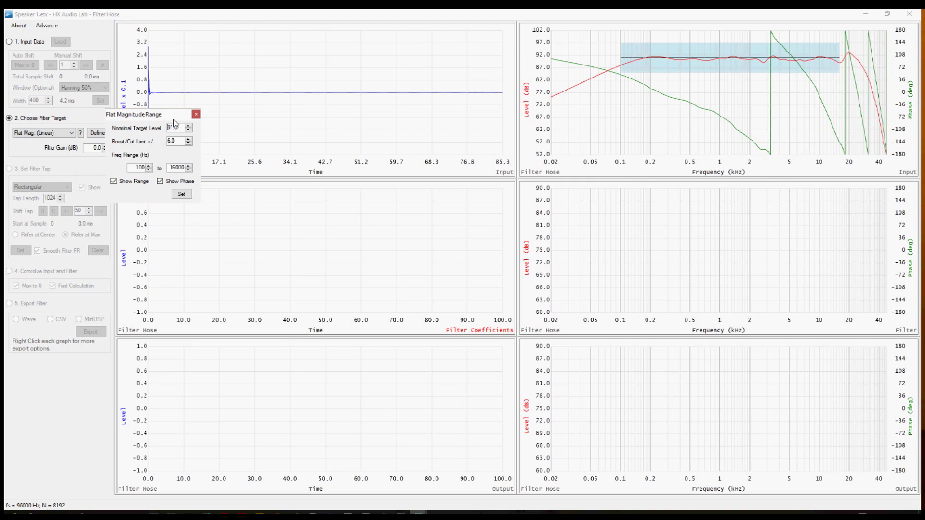
drag(174, 120, 426, 123)
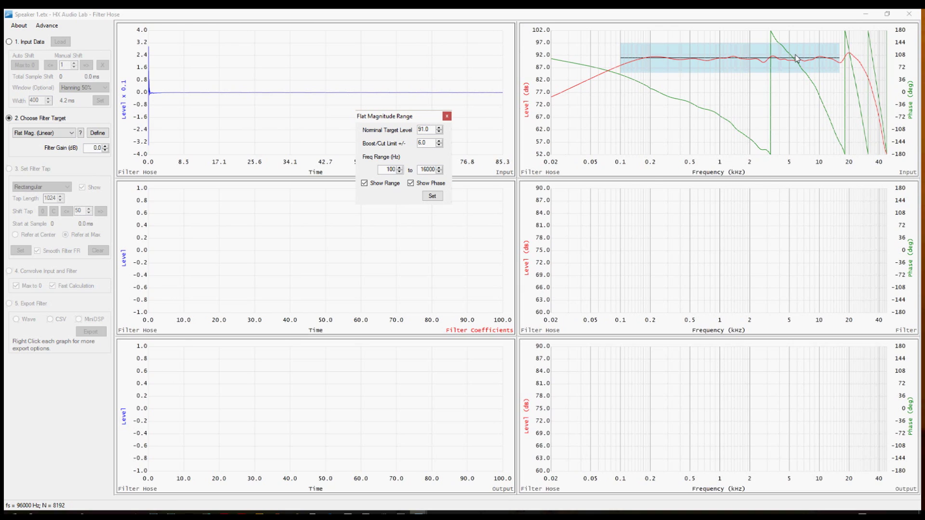
Step: Try raising the nominal target level to 95.0 and return it to 91.0
click(439, 128)
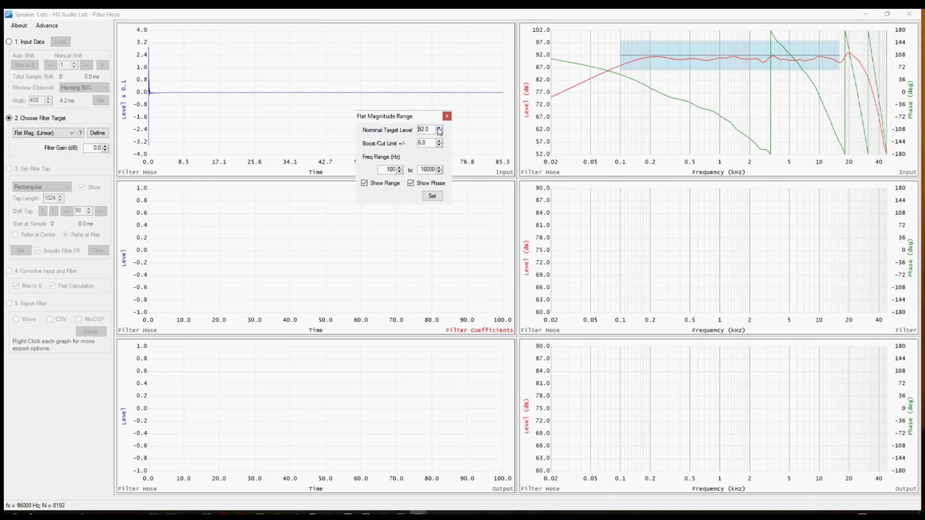
click(438, 128)
click(439, 128)
click(439, 128)
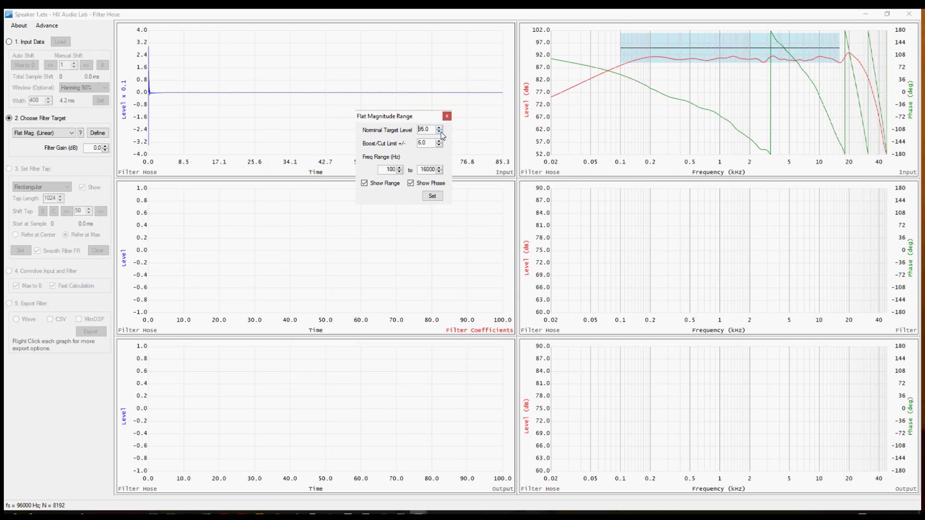
click(439, 132)
click(440, 132)
click(439, 132)
click(439, 132)
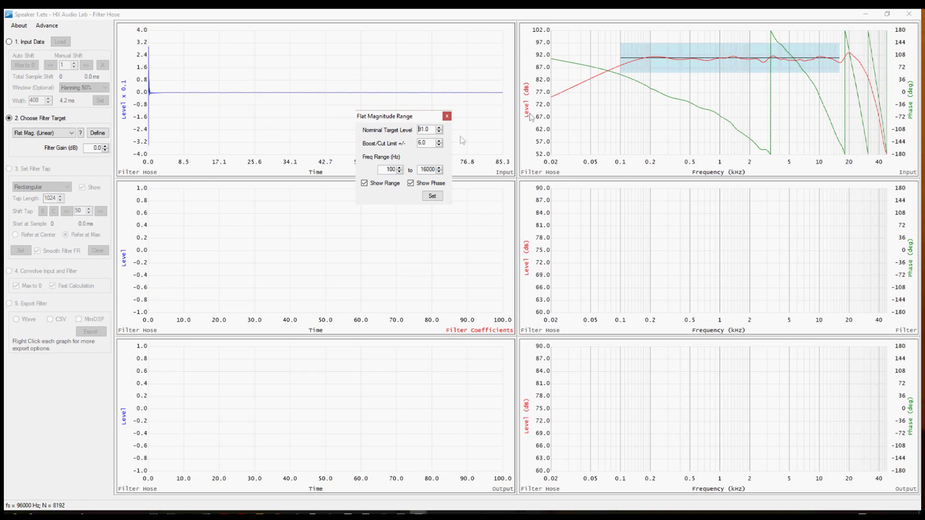
Step: Set the lower frequency limit of the flat magnitude range to 300 Hz
click(400, 167)
click(399, 168)
click(400, 167)
click(399, 168)
click(399, 167)
click(399, 168)
click(400, 167)
double_click(391, 168)
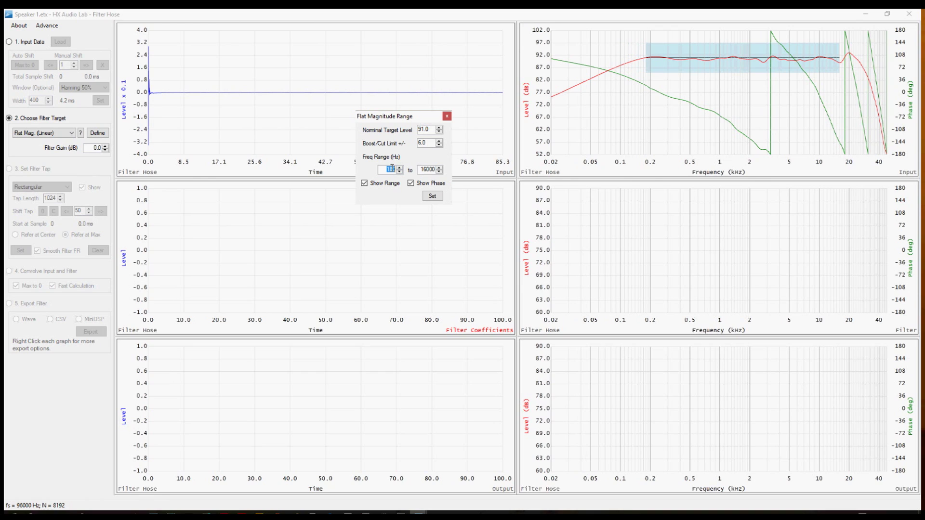
text(300)
key(Return)
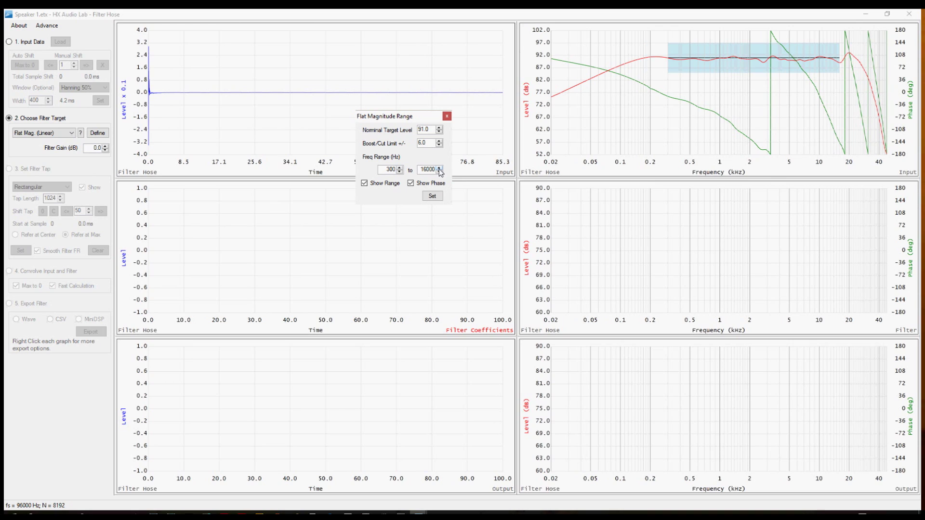
Step: Raise the upper frequency limit of the flat magnitude range to 24000 Hz
click(439, 167)
click(439, 167)
click(439, 168)
click(439, 167)
click(439, 168)
click(439, 167)
click(439, 168)
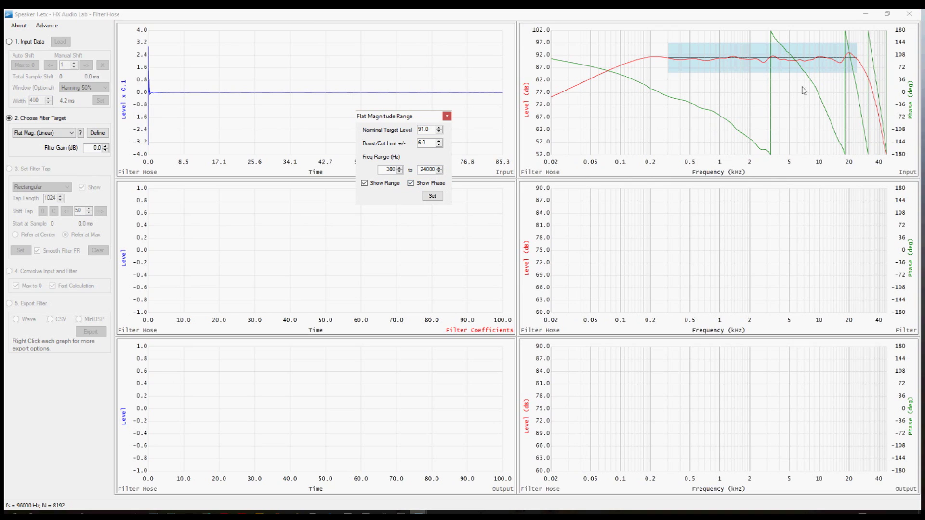
Step: Hide and restore the phase curve, and try lowering the nominal target level to 89.0 before returning it to 91.0
click(410, 184)
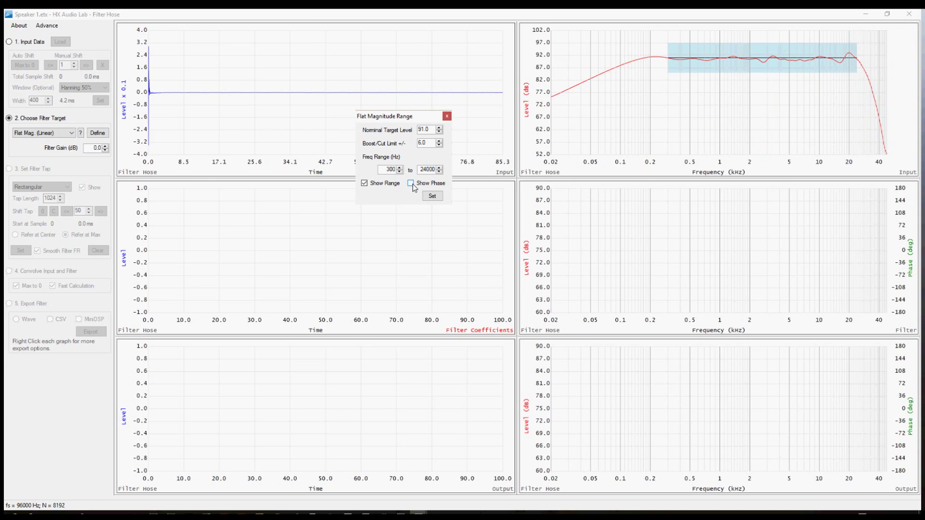
click(411, 184)
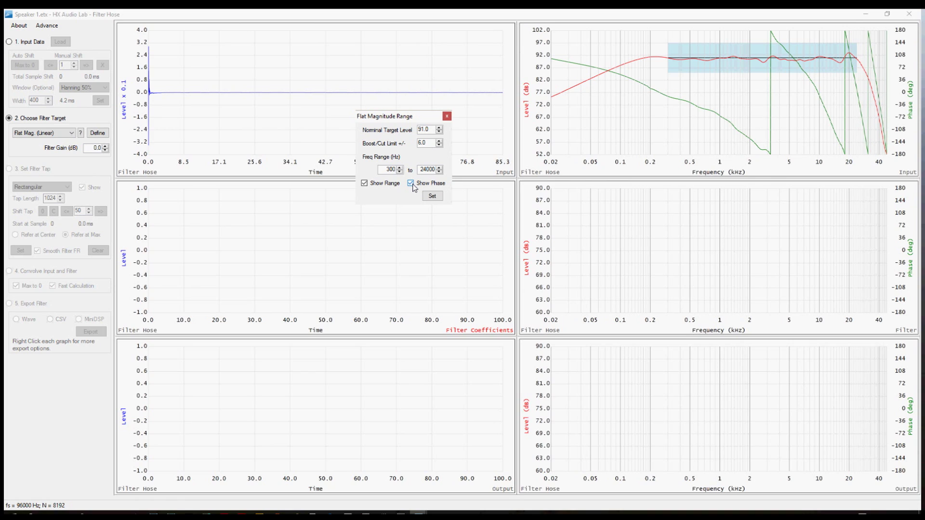
click(439, 132)
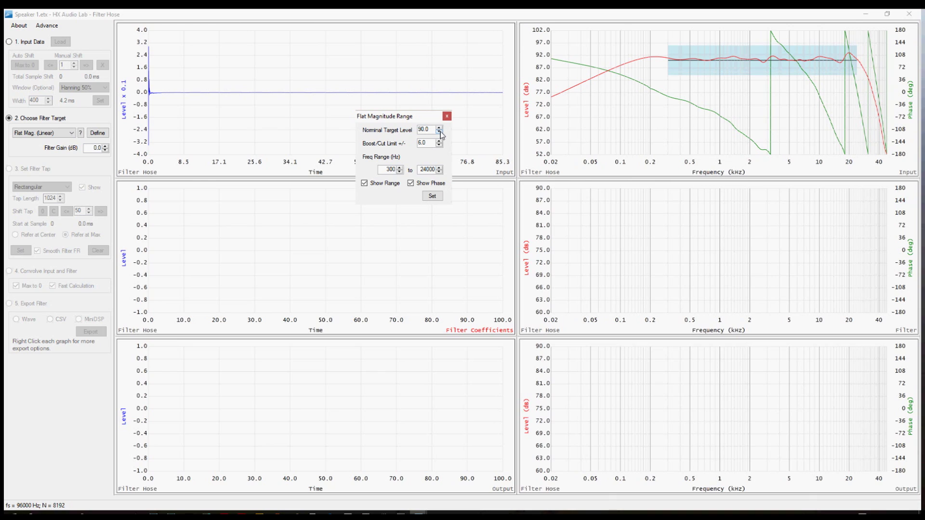
click(440, 133)
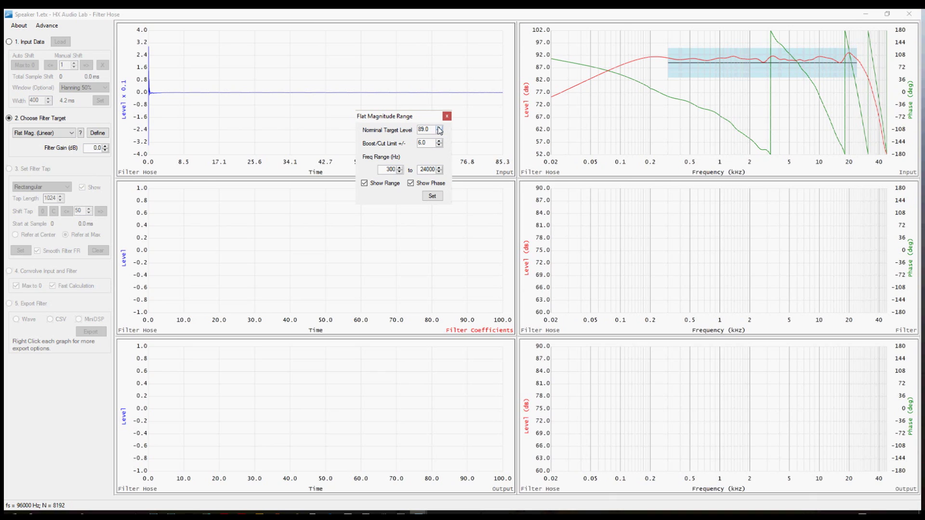
click(439, 128)
click(439, 128)
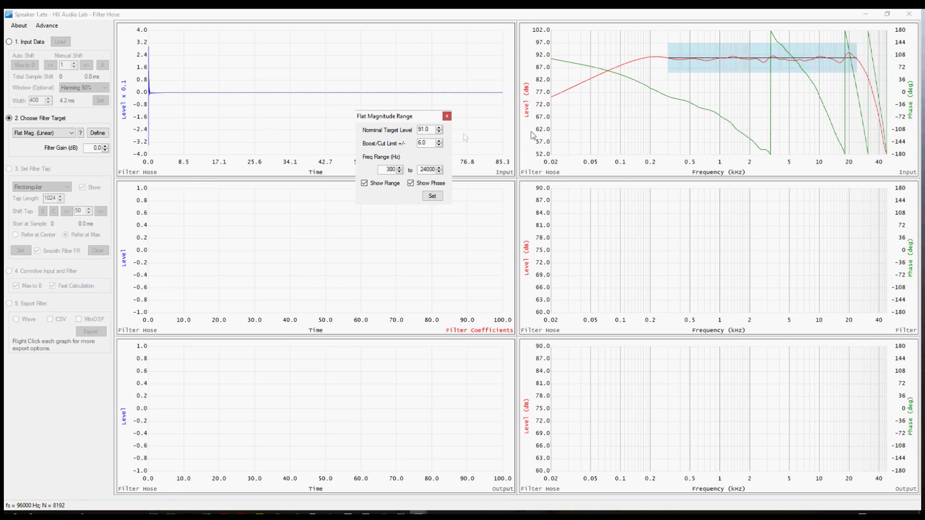
Step: Reduce the boost/cut limit to 3.5 and apply the flat magnitude range to generate the filter
click(439, 146)
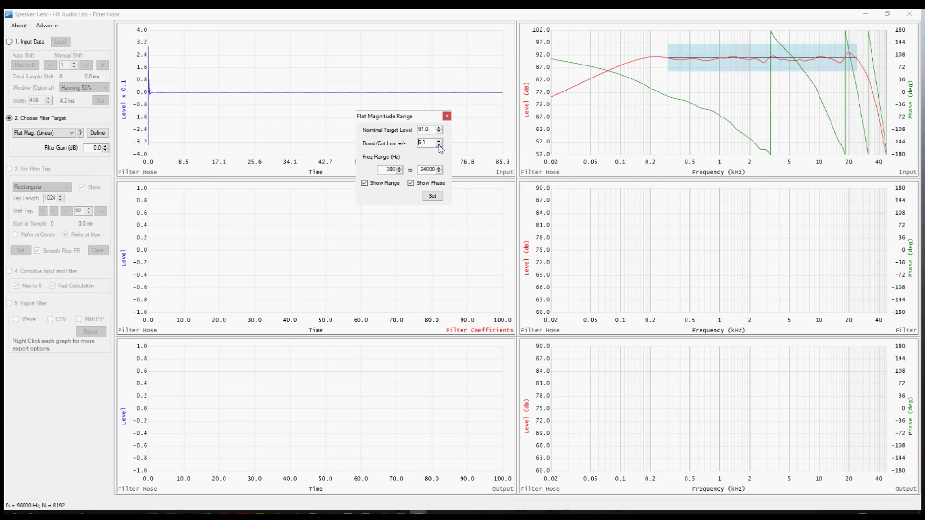
click(439, 145)
click(439, 145)
click(439, 146)
click(439, 145)
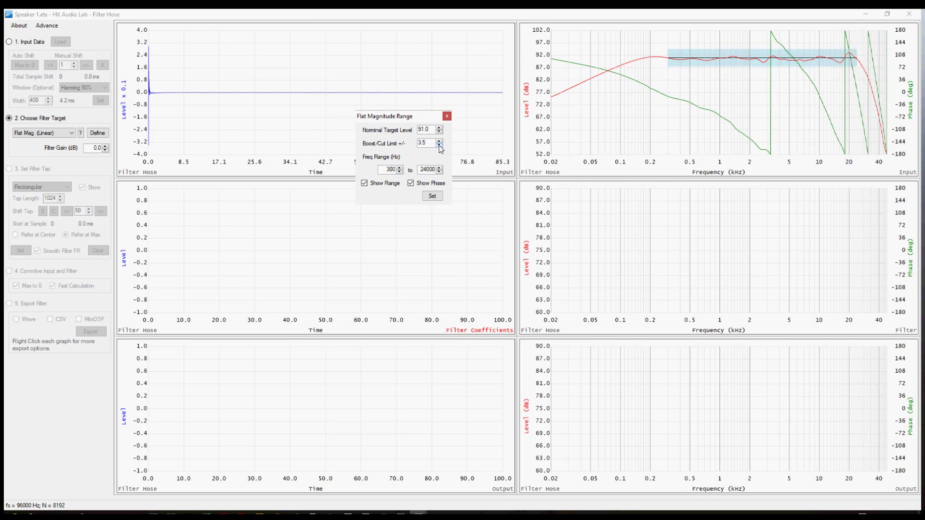
click(433, 196)
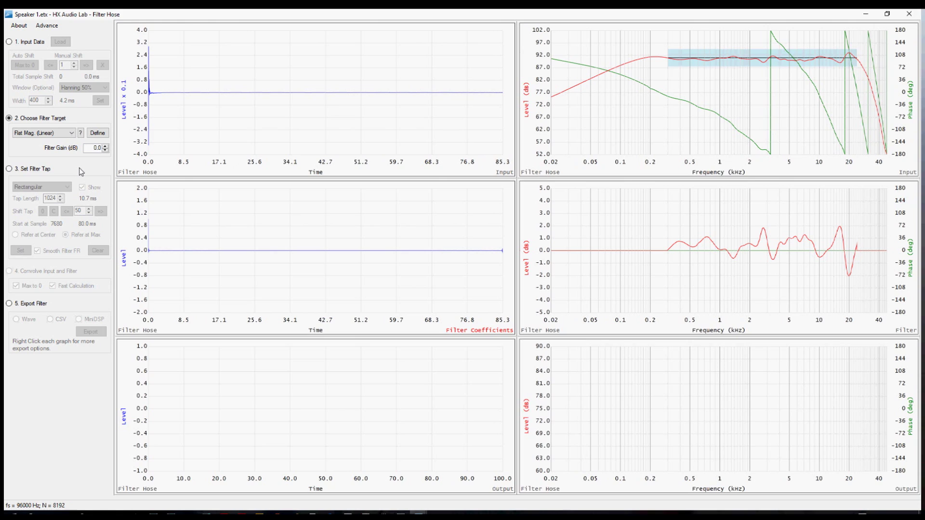
Step: Activate the filter tap stage, keep the Rectangular window and set the tap length to 2048
click(9, 169)
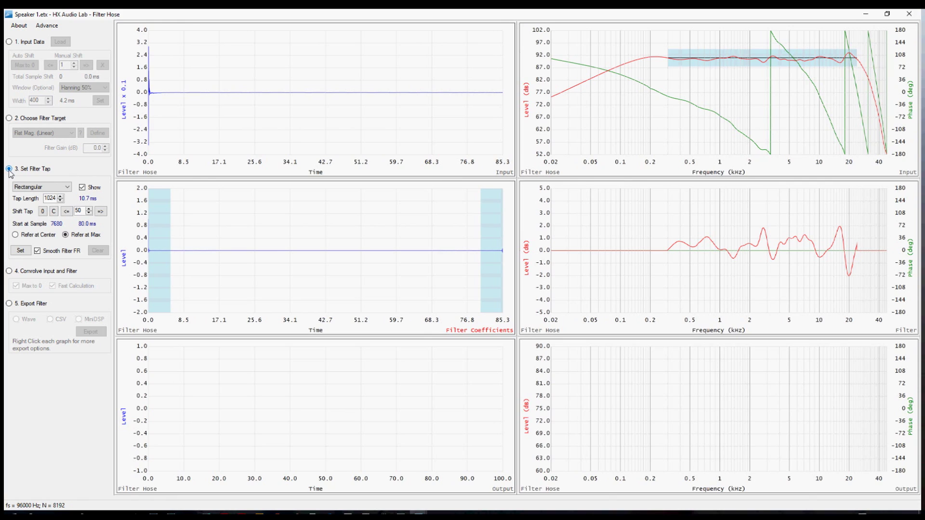
click(66, 188)
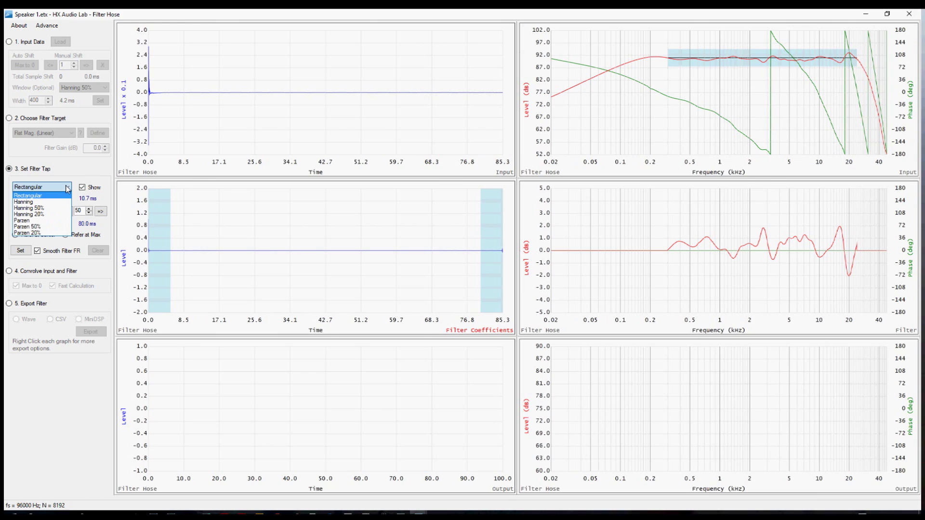
click(67, 188)
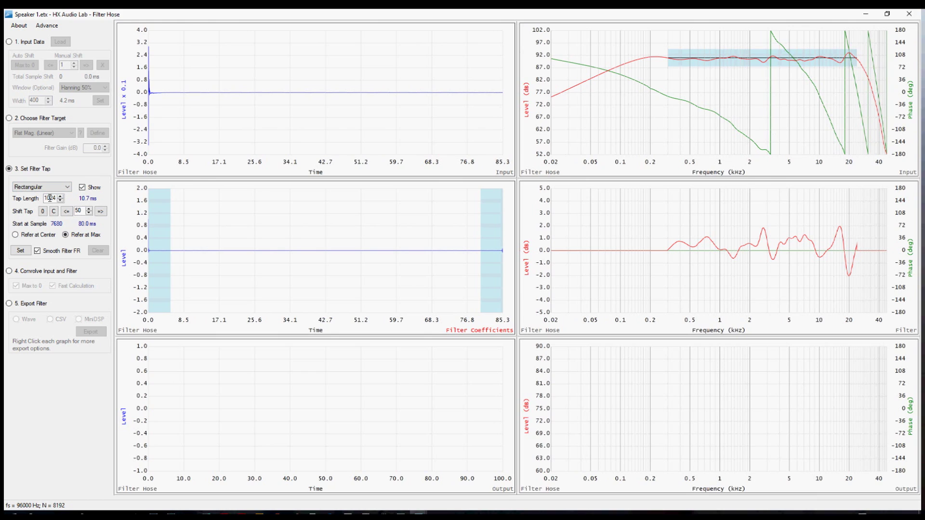
double_click(50, 198)
text(2048)
key(Return)
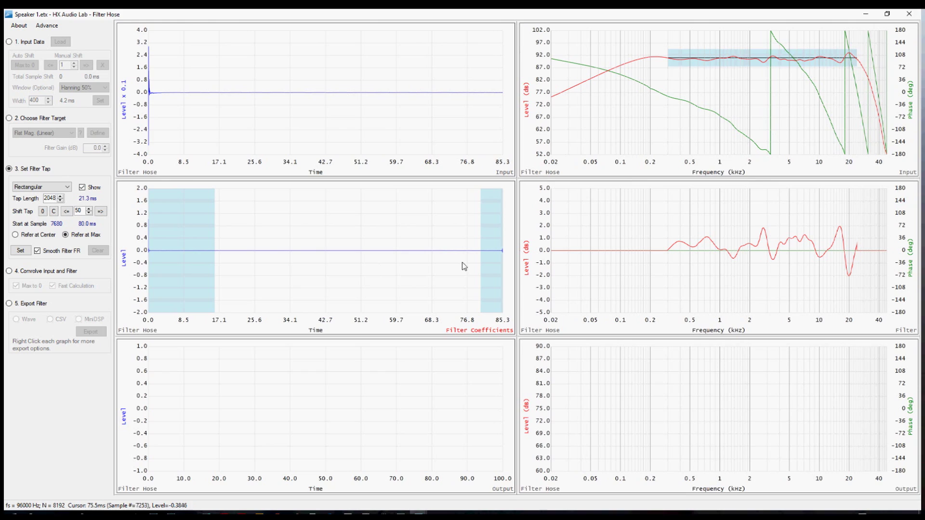
Step: Center the filter tap on the impulse peak and shift it in 50-sample increments until it starts at sample 7118
click(43, 212)
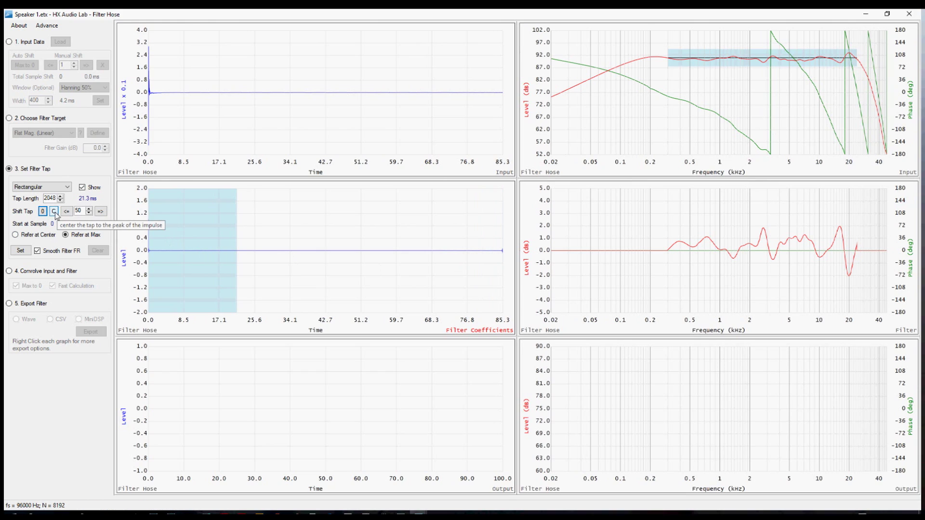
click(53, 211)
click(101, 212)
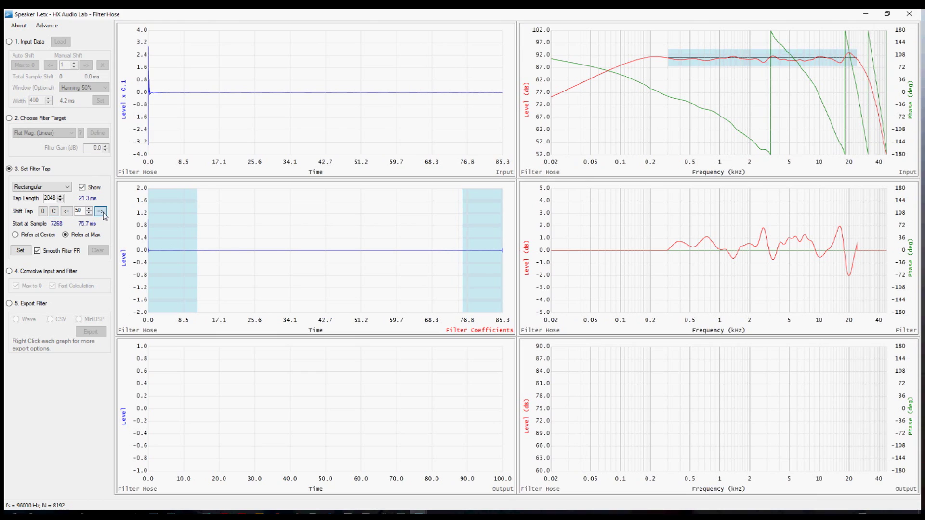
click(101, 211)
click(101, 212)
click(100, 212)
click(101, 211)
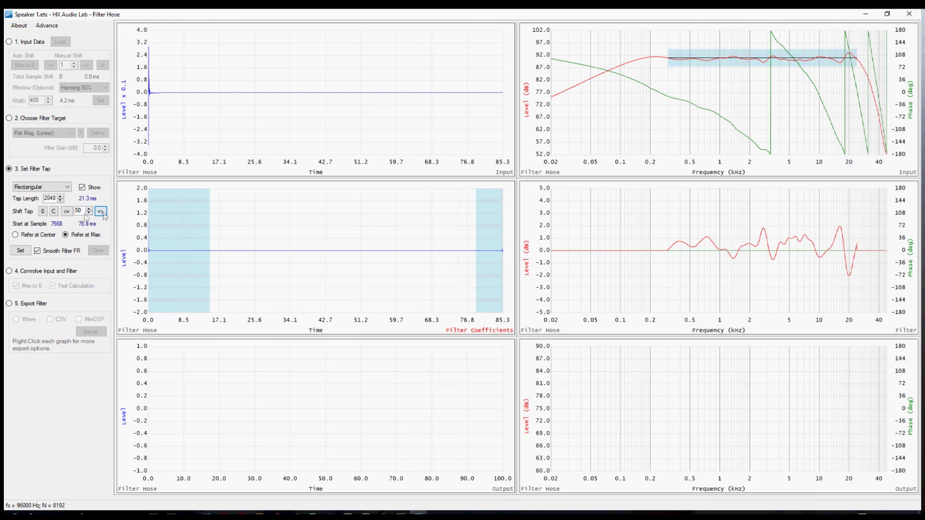
click(67, 212)
click(67, 212)
click(68, 212)
click(68, 212)
click(67, 212)
click(68, 212)
click(68, 212)
click(67, 212)
click(67, 212)
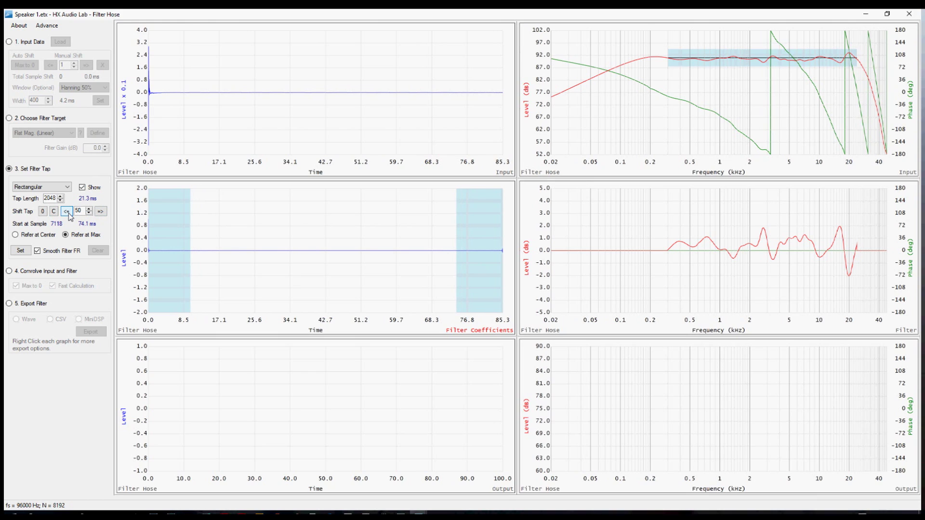
Step: Try the Hanning 20%, Hanning 50% and Hanning windows on the filter tap and return to Rectangular
click(67, 186)
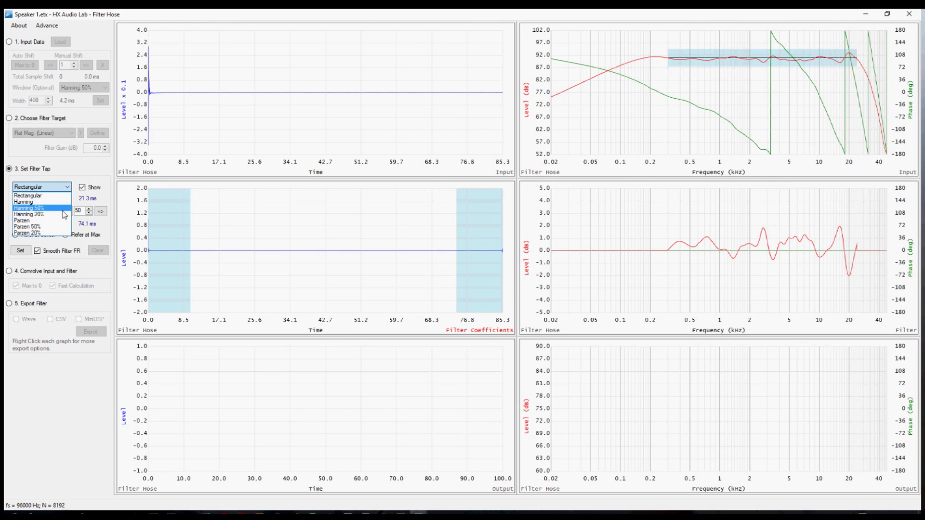
click(63, 218)
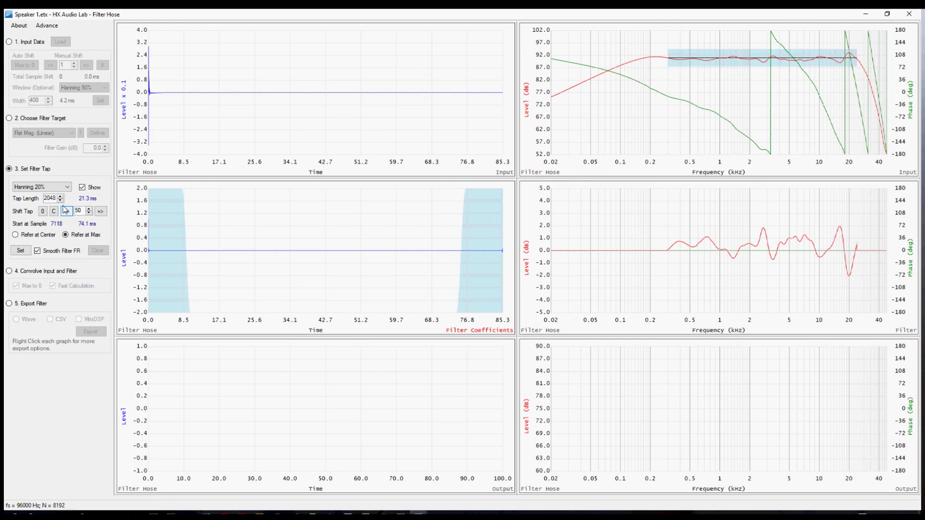
click(63, 189)
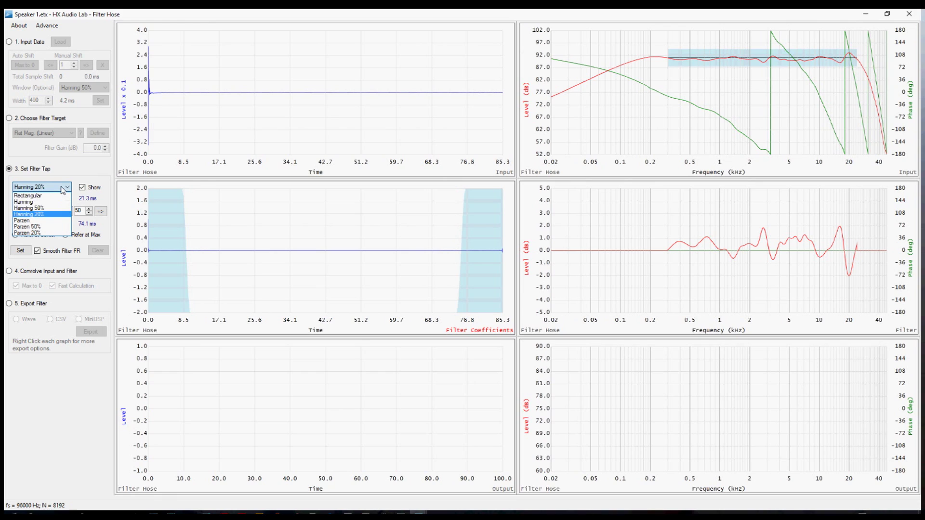
click(63, 210)
click(62, 189)
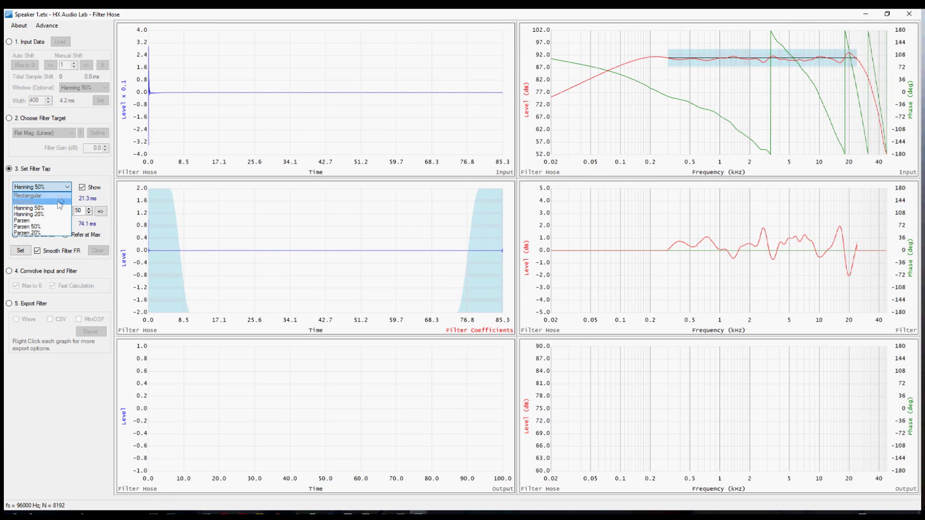
click(59, 201)
click(56, 188)
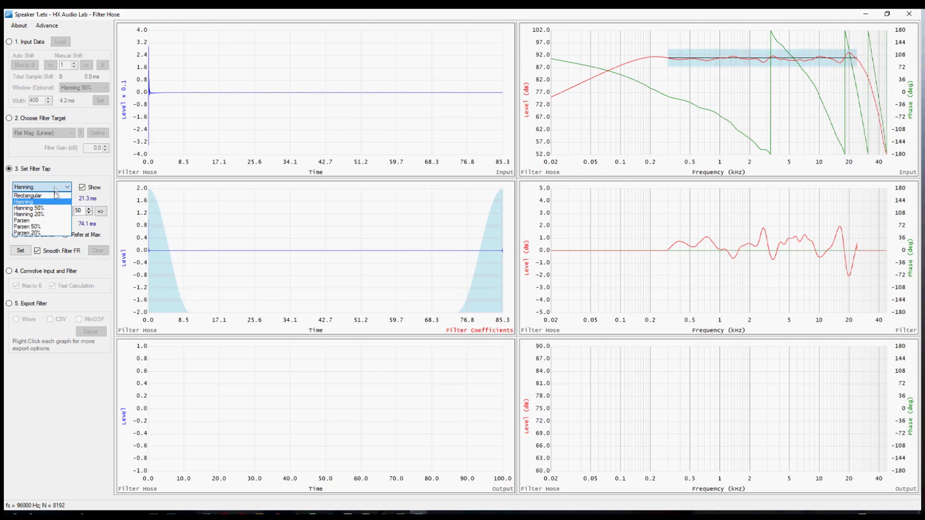
click(57, 198)
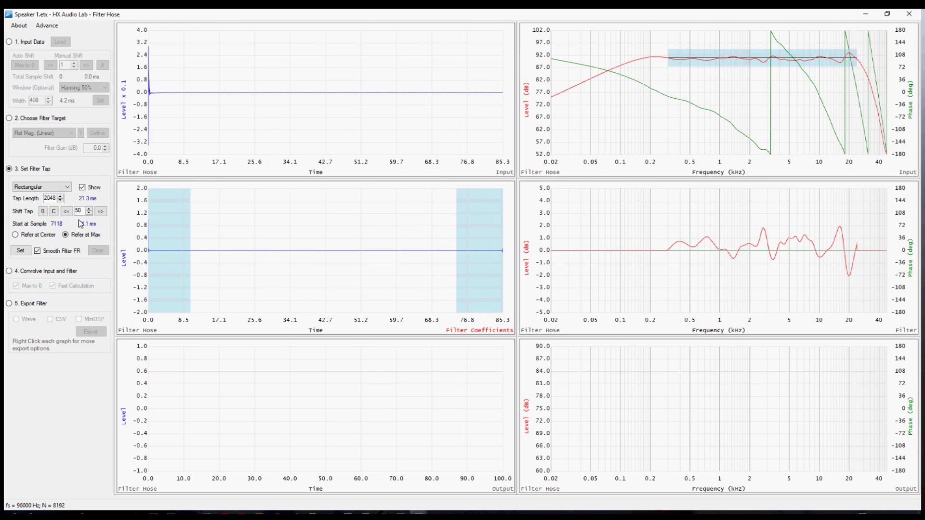
Step: Apply the filter tap and convolve the input with the filter, with Fast Calculation turned off
click(22, 251)
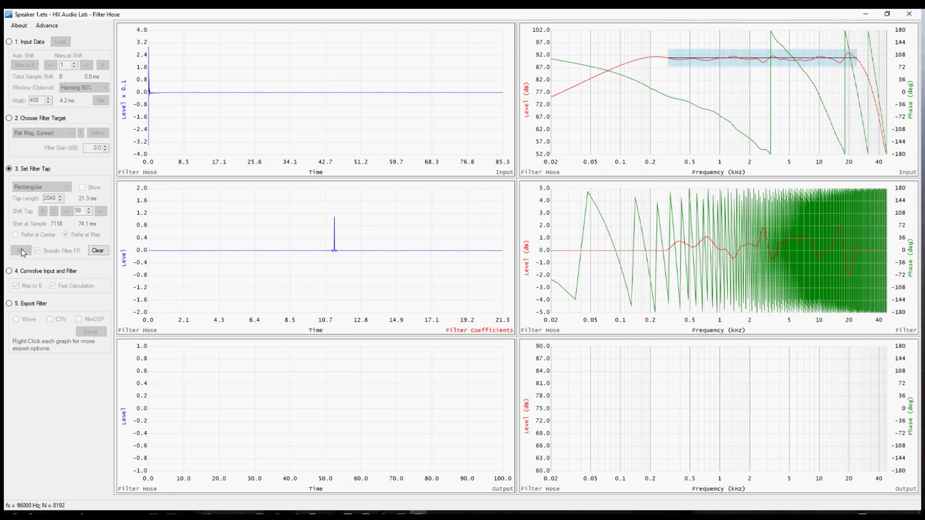
click(9, 271)
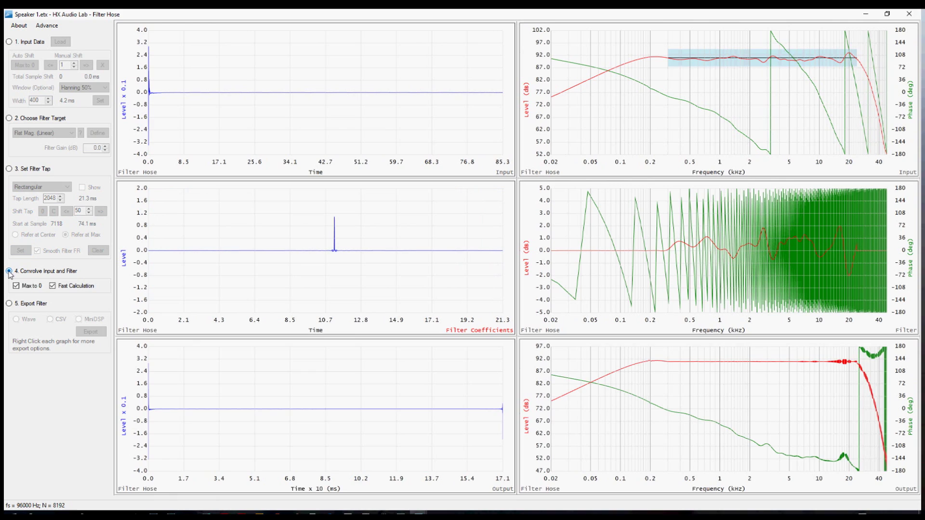
click(52, 286)
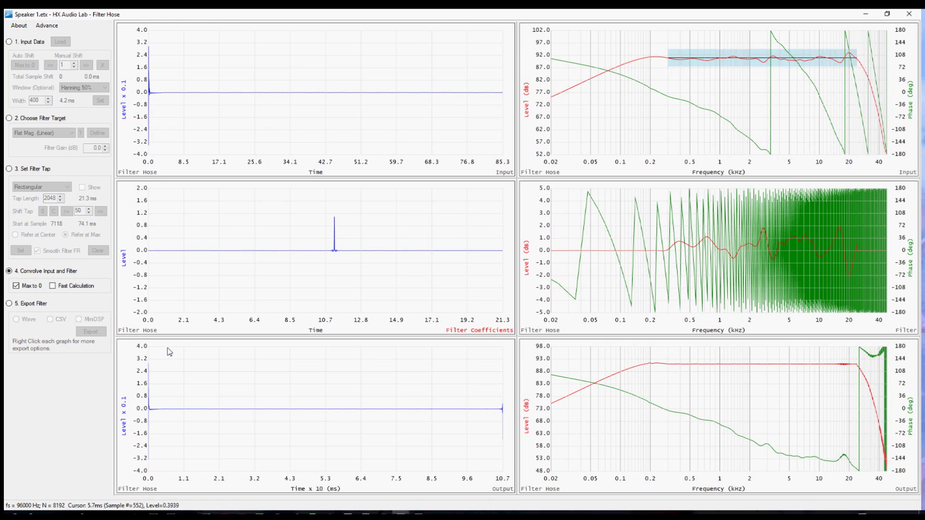
Step: Activate the filter export stage, choose the CSV format and start the export
click(9, 304)
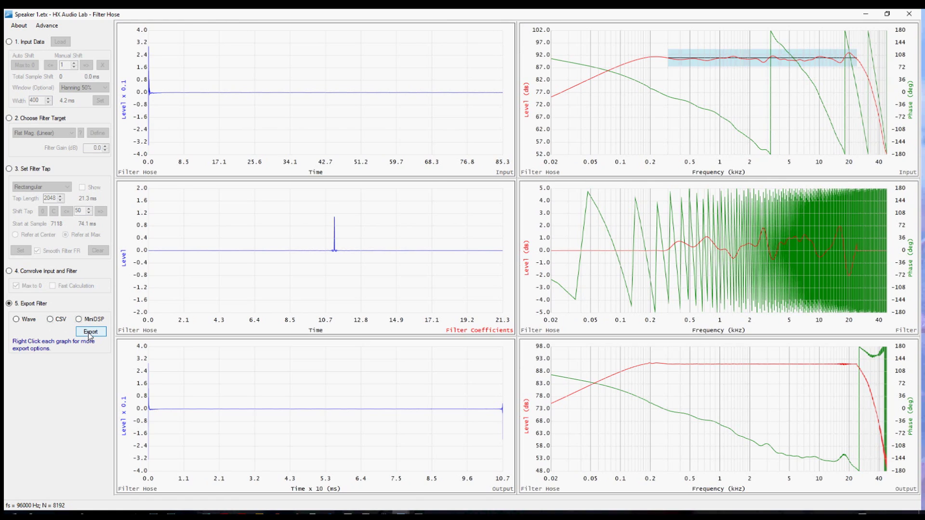
click(51, 320)
click(85, 332)
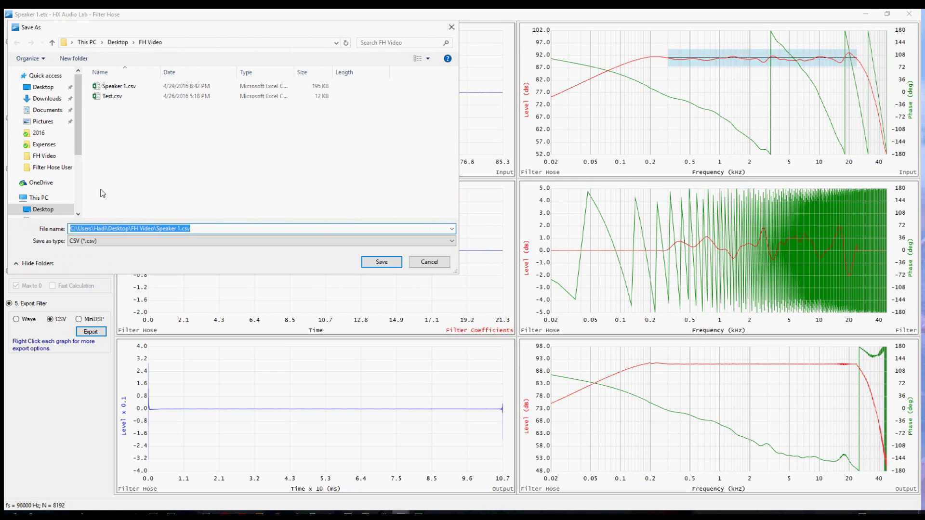